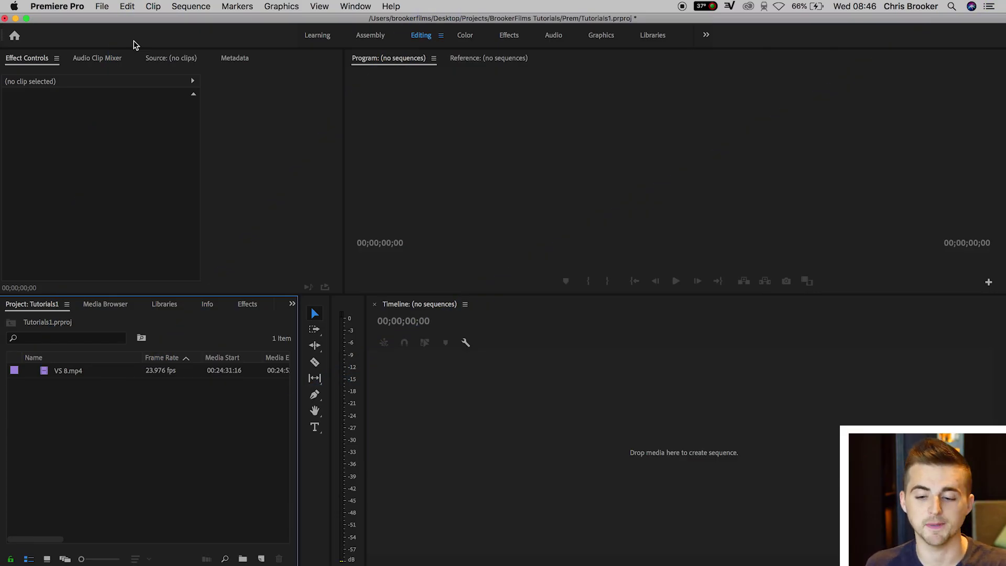
Step: Create a new 1920×1080, 23.976 fps sequence named 'Bar' and open it in the timeline
click(136, 115)
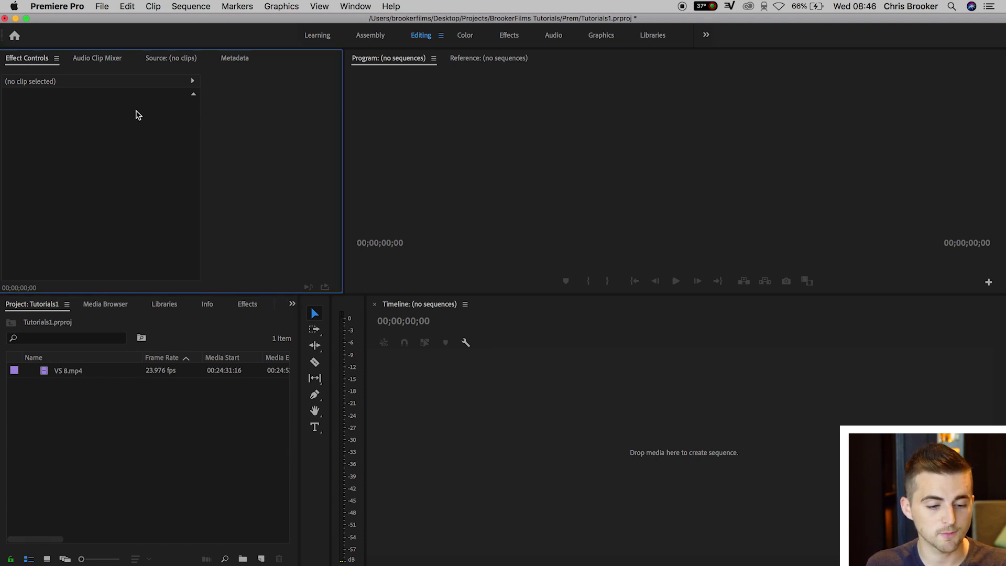
click(101, 8)
mouse_move(112, 21)
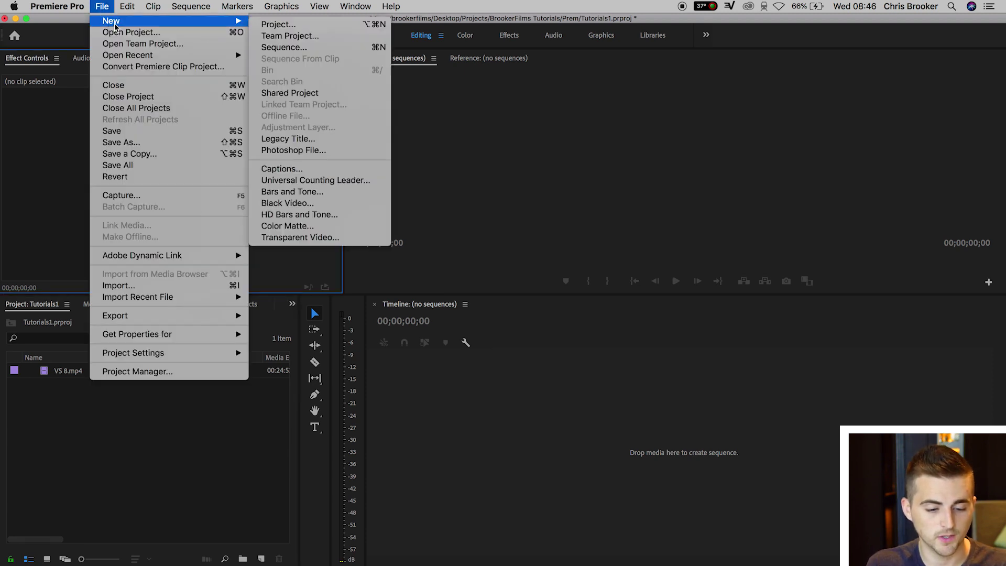
click(309, 48)
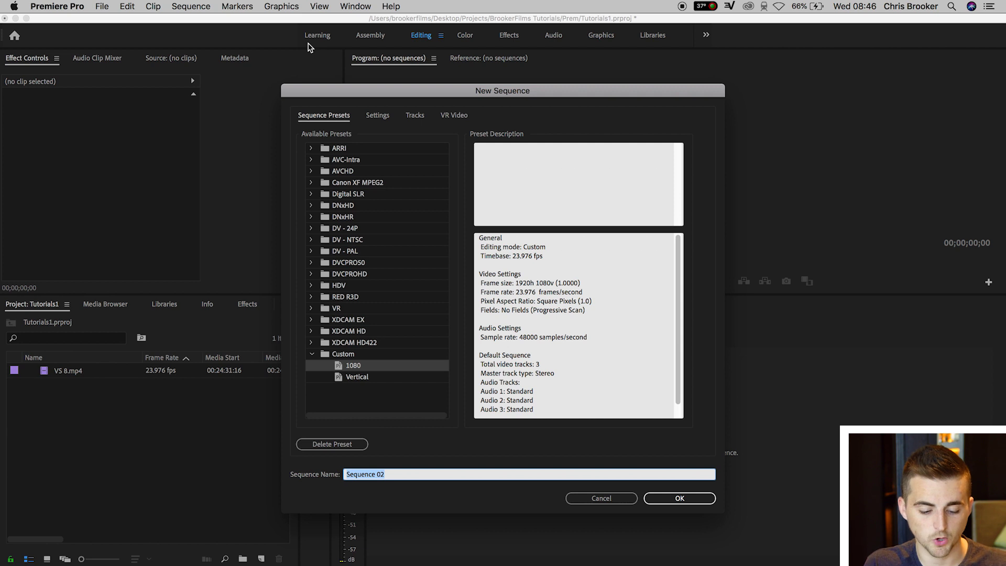
click(383, 117)
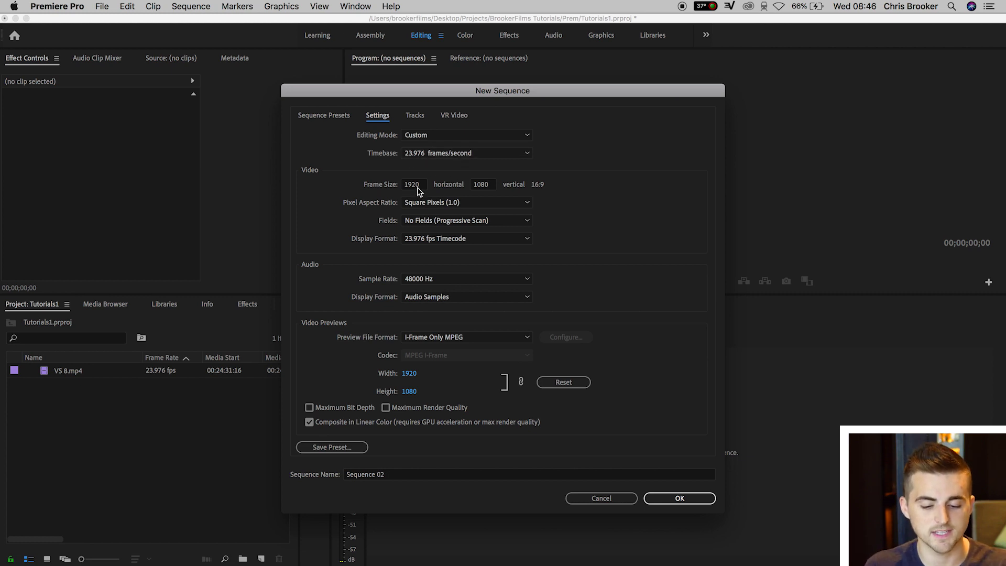
click(478, 186)
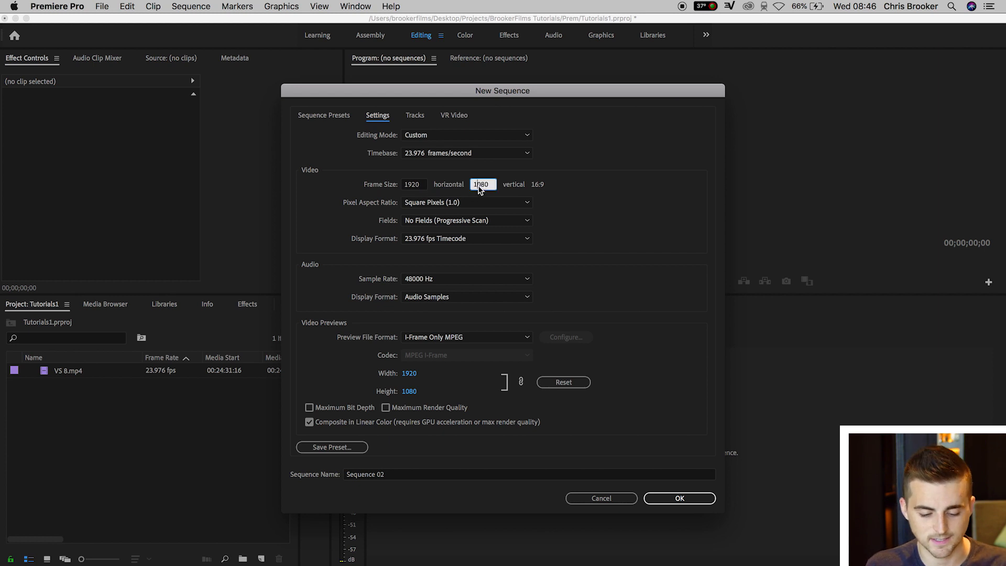
click(378, 475)
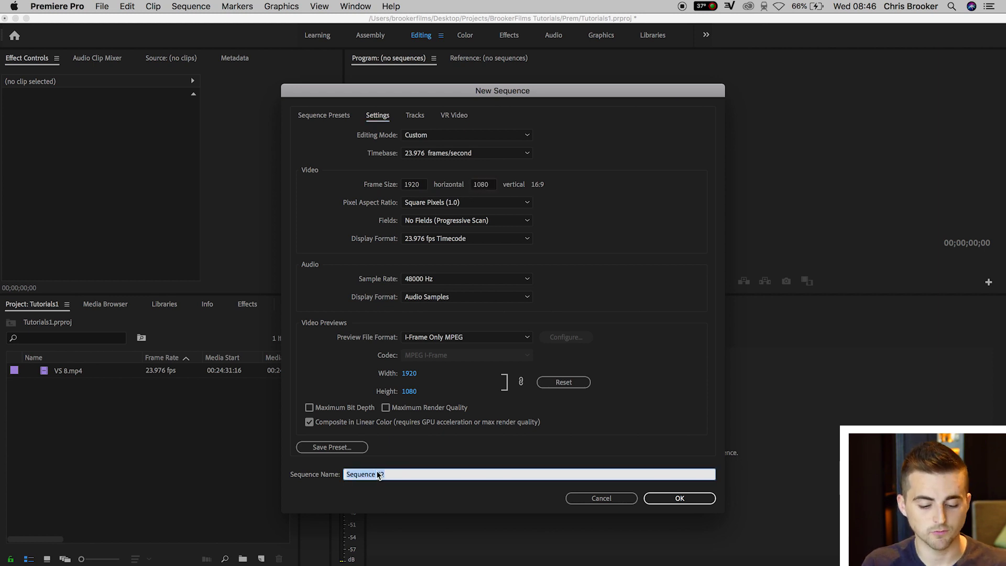
text(Bar)
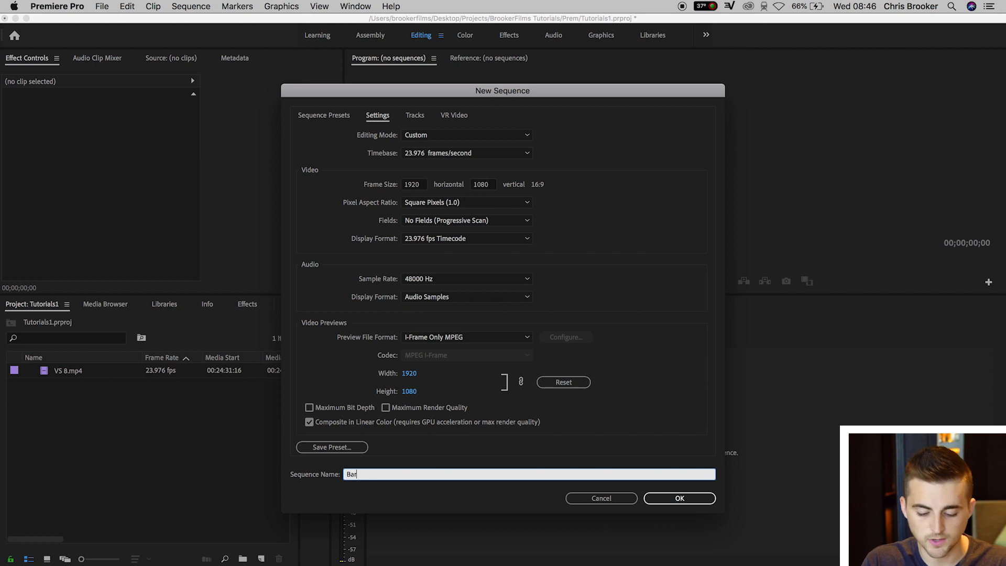
key(Return)
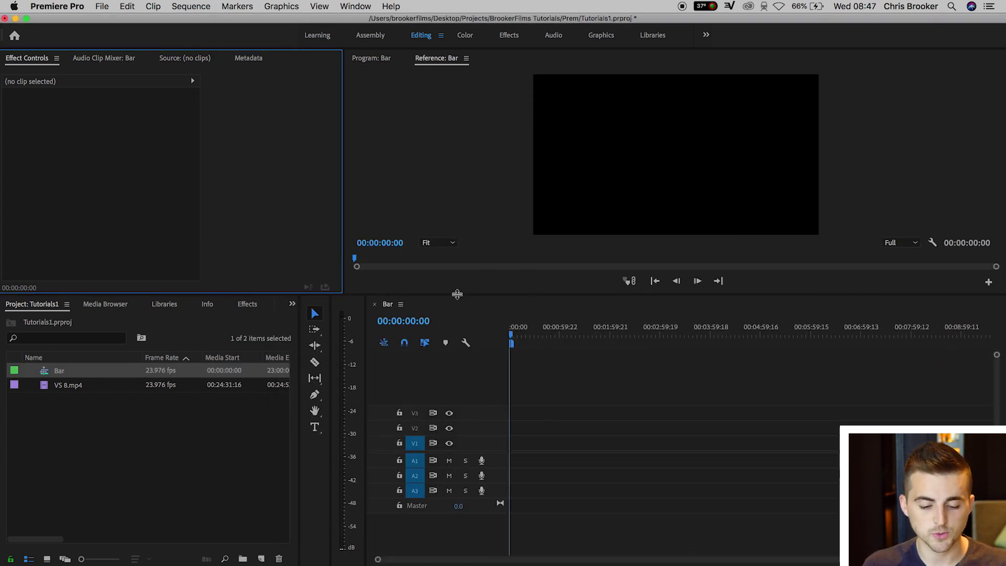
Step: Enlarge the monitor, place VS 8.mp4 at 00:00 on track V1, and play it back
drag(457, 294, 455, 347)
click(66, 442)
drag(66, 442, 501, 475)
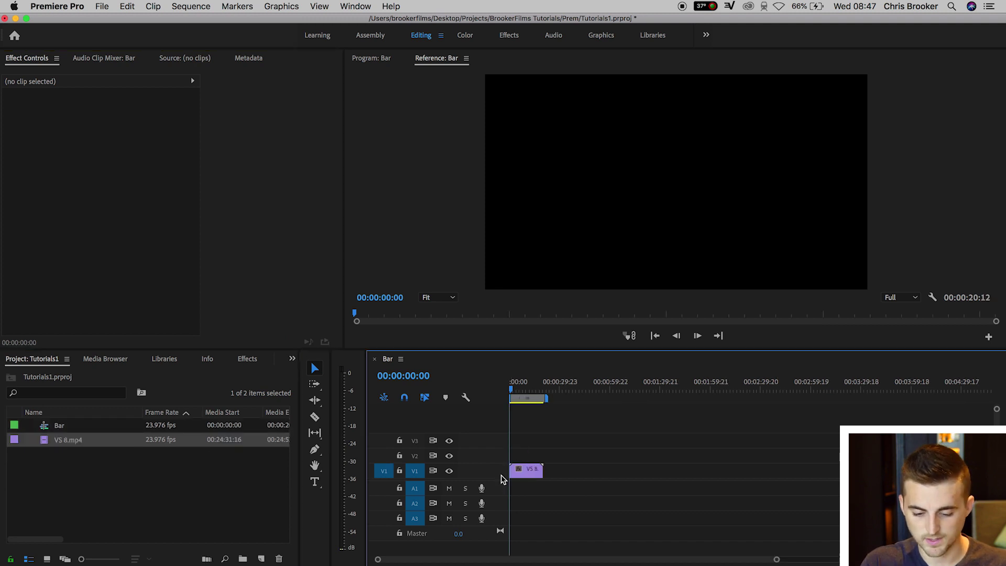
key(space)
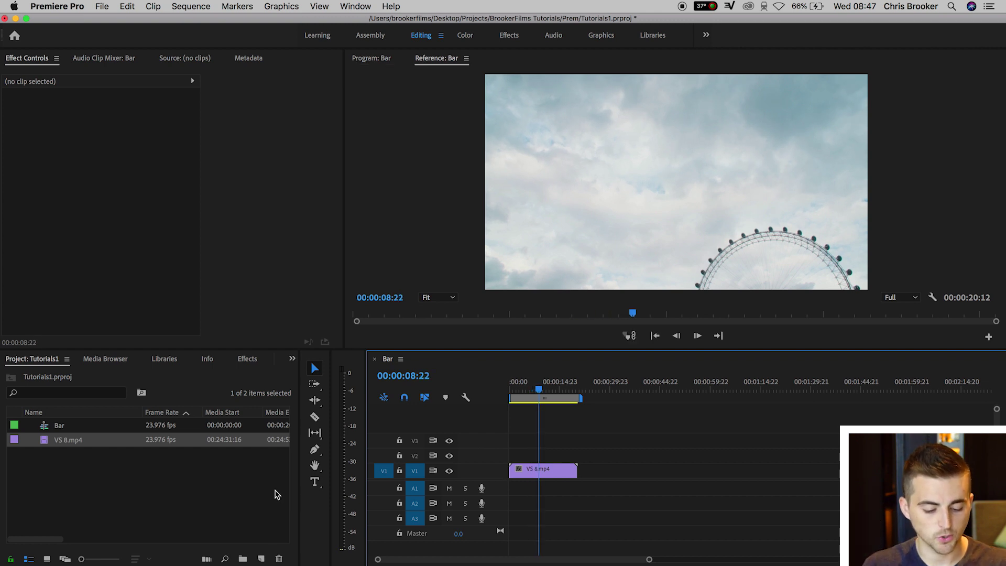
click(261, 559)
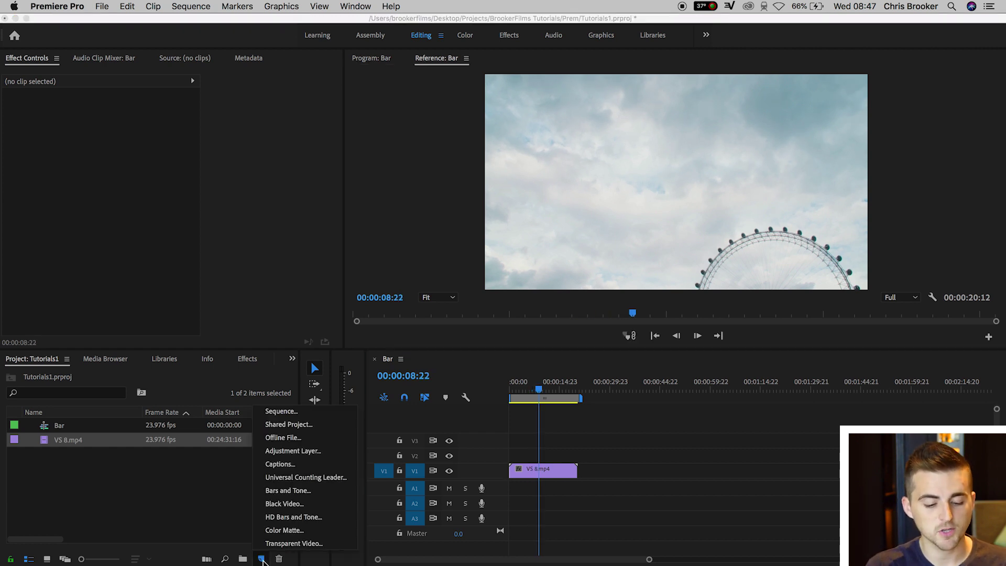
Step: Create a Black Video item and place it at the start of track V2
click(292, 504)
key(Return)
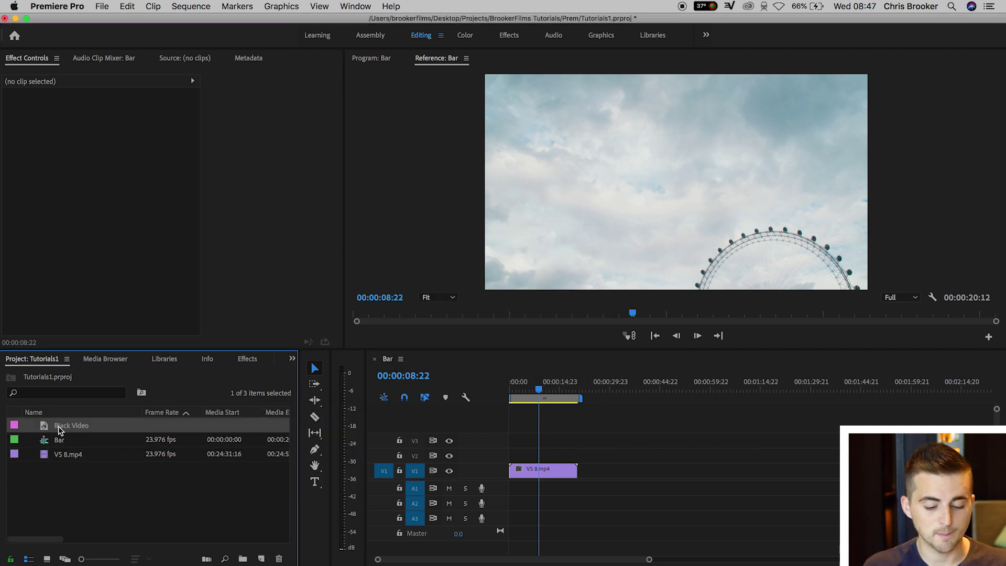
drag(59, 429, 512, 455)
Step: Extend the Black Video to VS 8.mp4's full length and duplicate it onto V3
key(=)
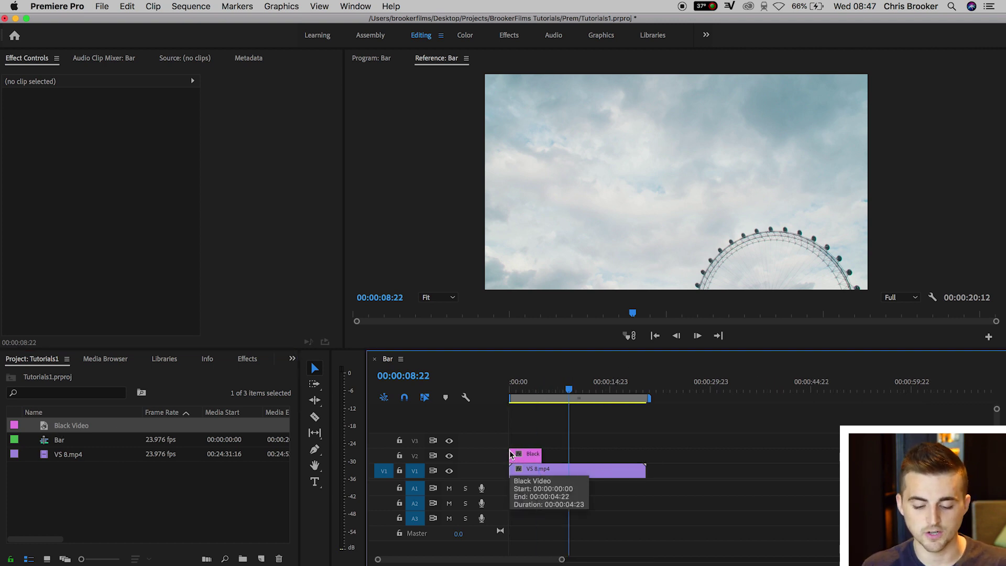
click(512, 454)
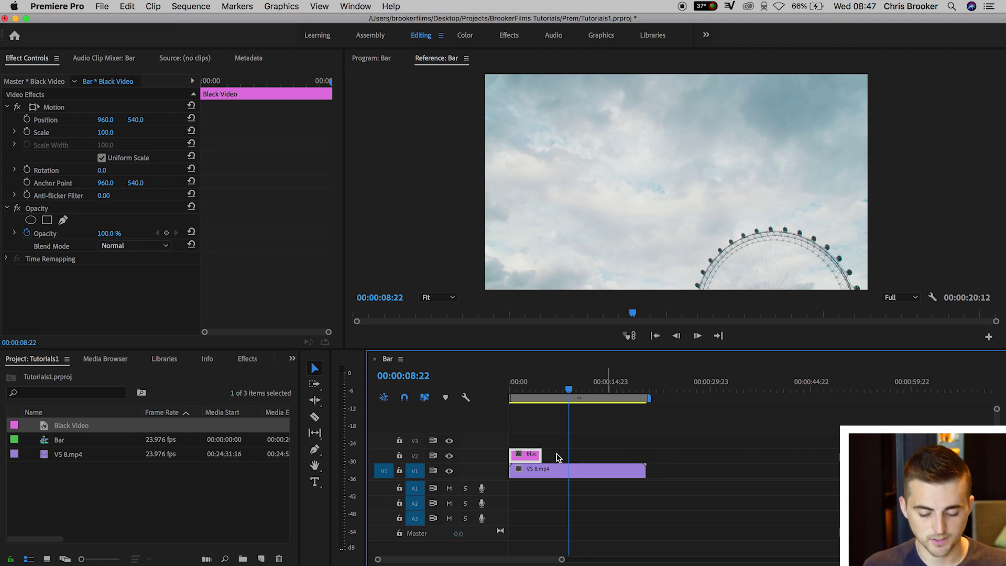
drag(541, 454, 653, 454)
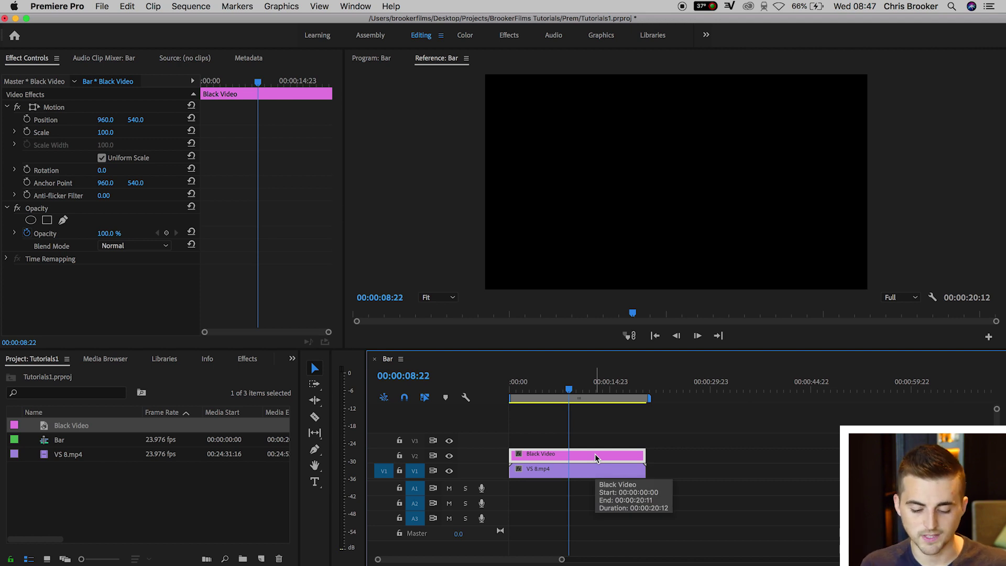
drag(533, 454, 529, 442)
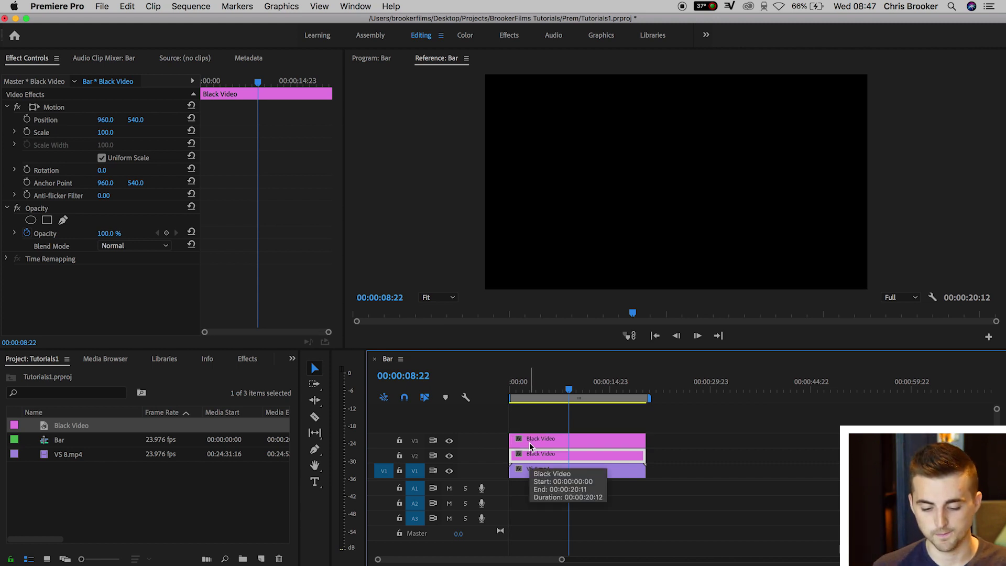
drag(689, 428, 573, 454)
click(248, 360)
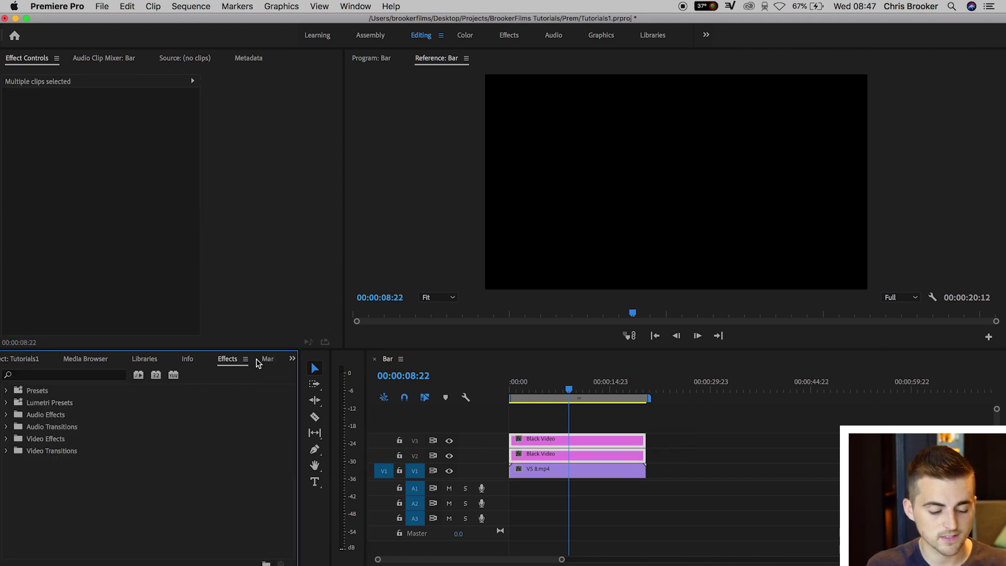
click(53, 375)
text(crop)
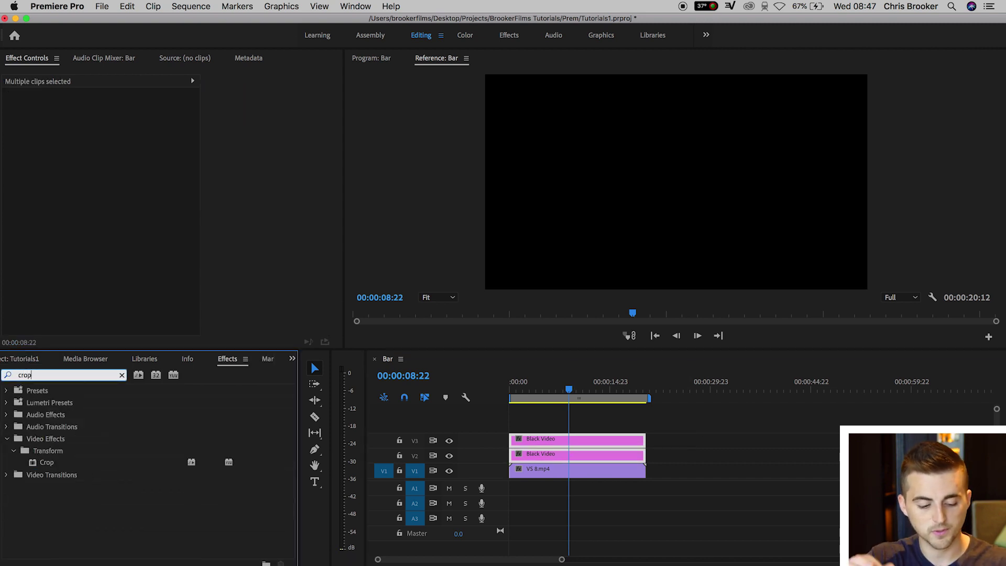
drag(48, 462, 544, 450)
click(589, 457)
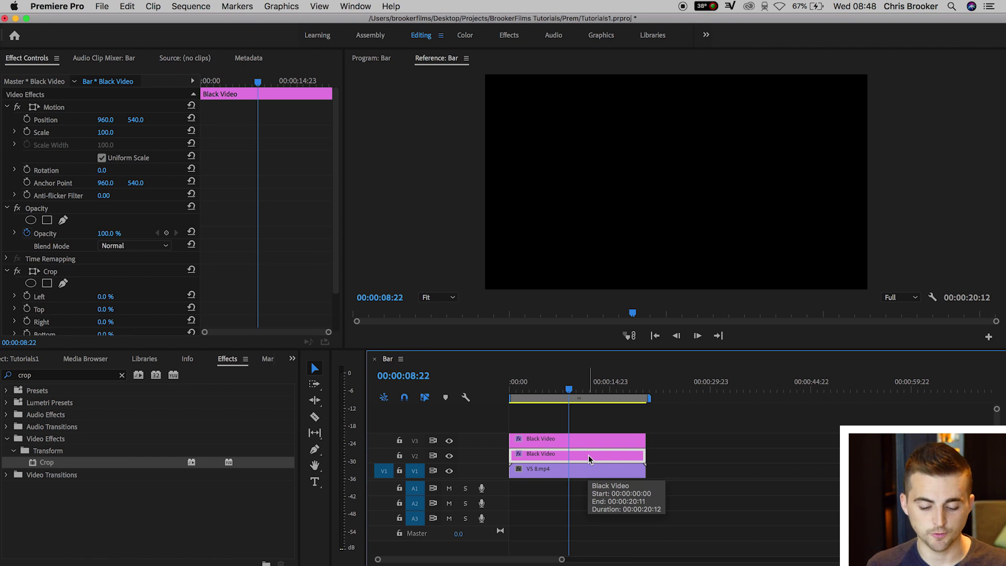
click(451, 457)
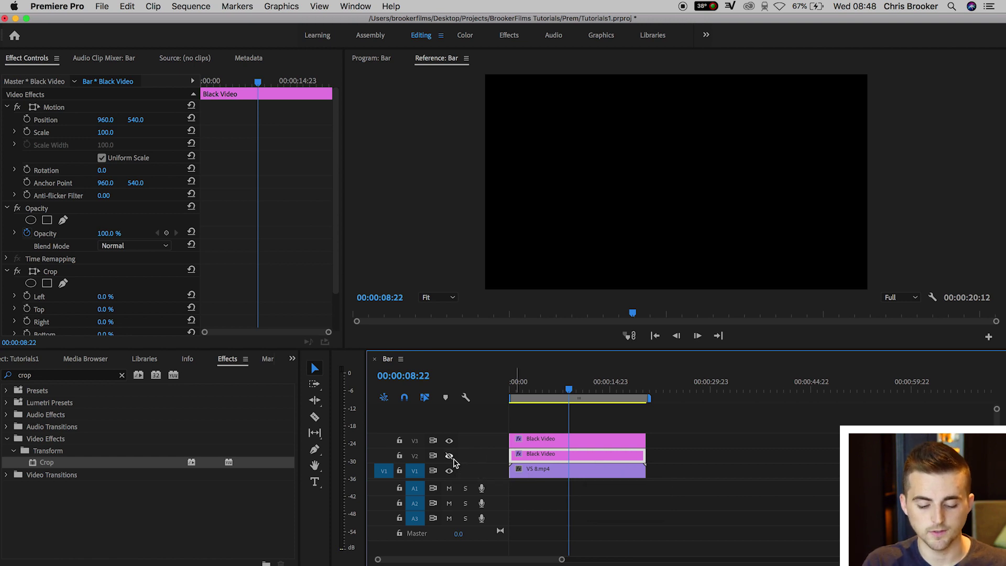
click(541, 438)
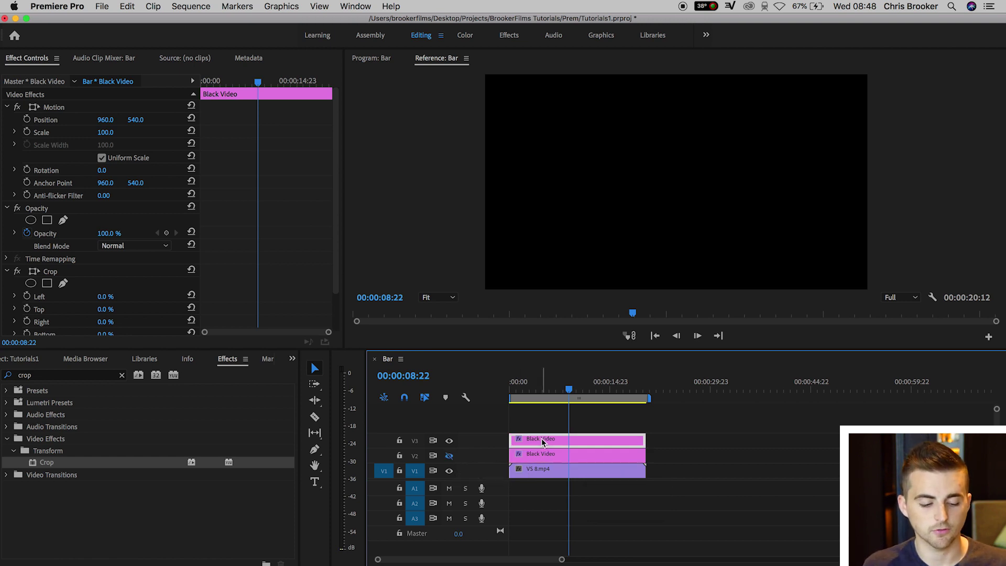
scroll(215, 240, down, 2)
drag(105, 261, 114, 298)
key(ctrl+z)
key(ctrl+z)
key(ctrl+z)
key(ctrl+z)
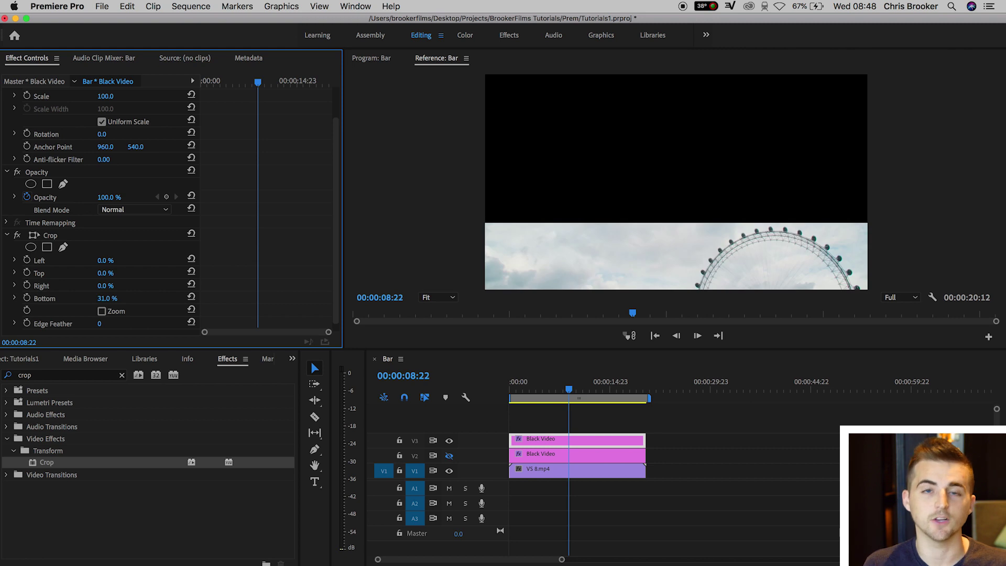
key(ctrl+z)
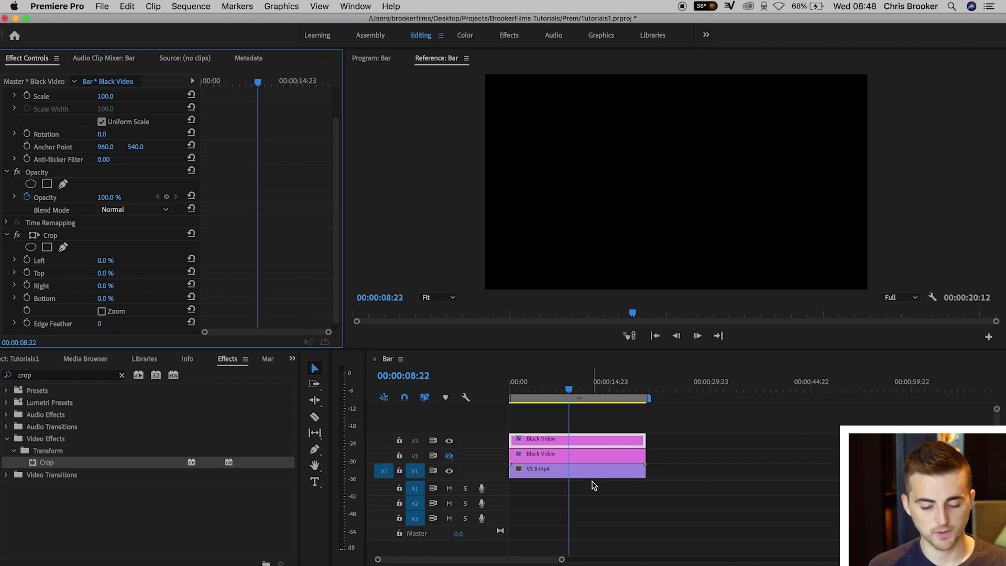
click(113, 270)
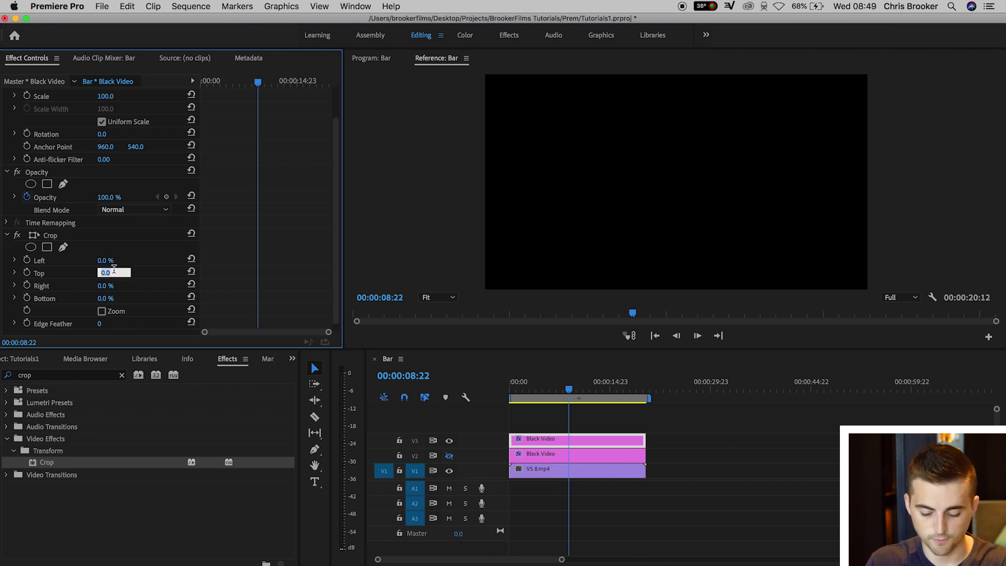
Step: Keyframe the V3 bar's Crop Top from 50% at 0:00 to 100% at 1 second
text(50)
key(Return)
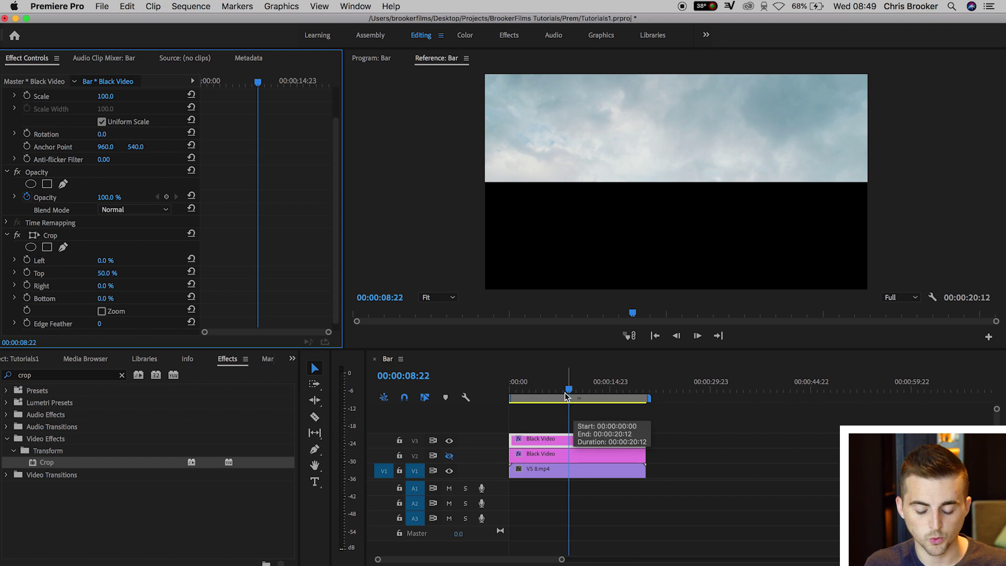
drag(565, 396, 454, 400)
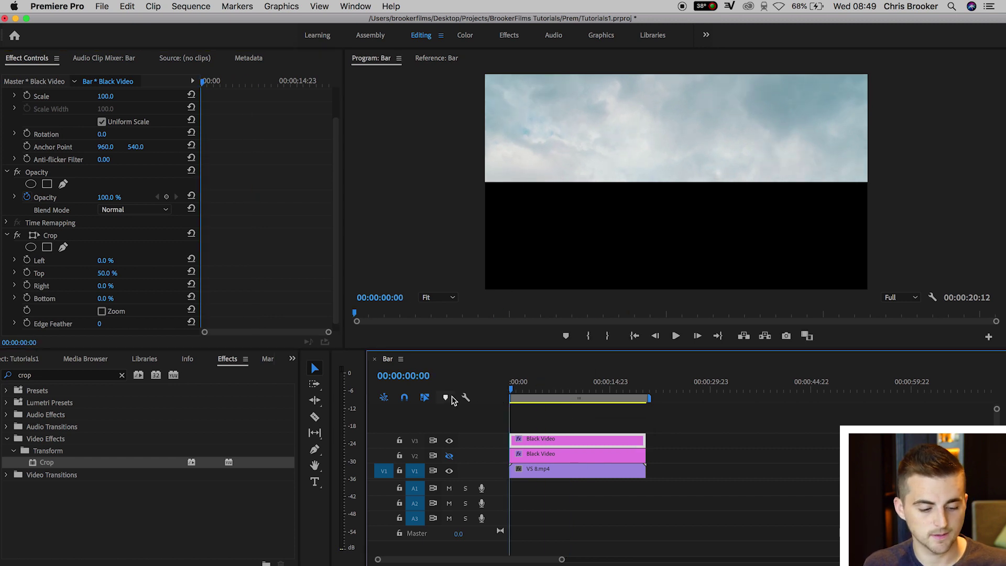
click(26, 273)
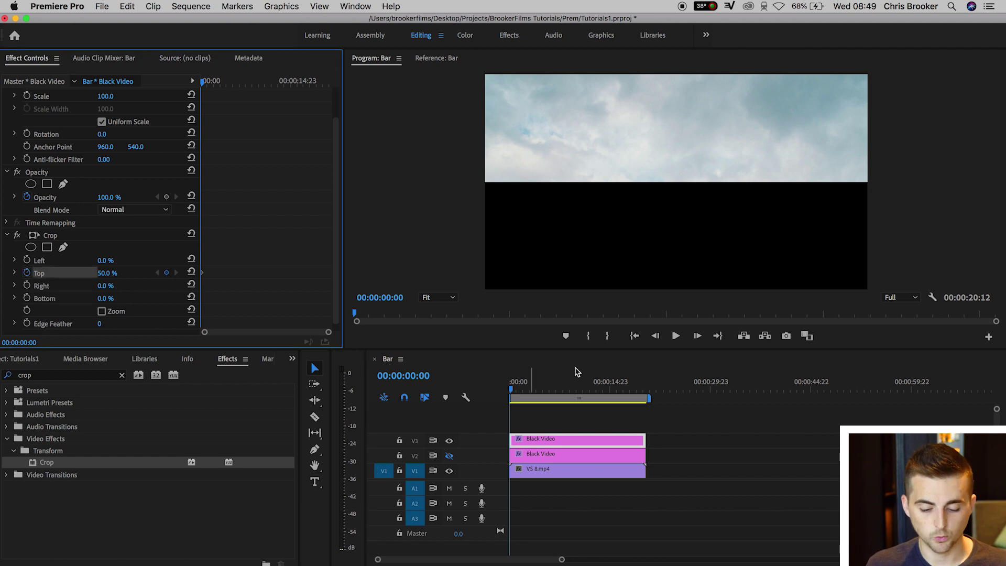
click(528, 391)
drag(528, 392, 516, 396)
drag(105, 269, 132, 269)
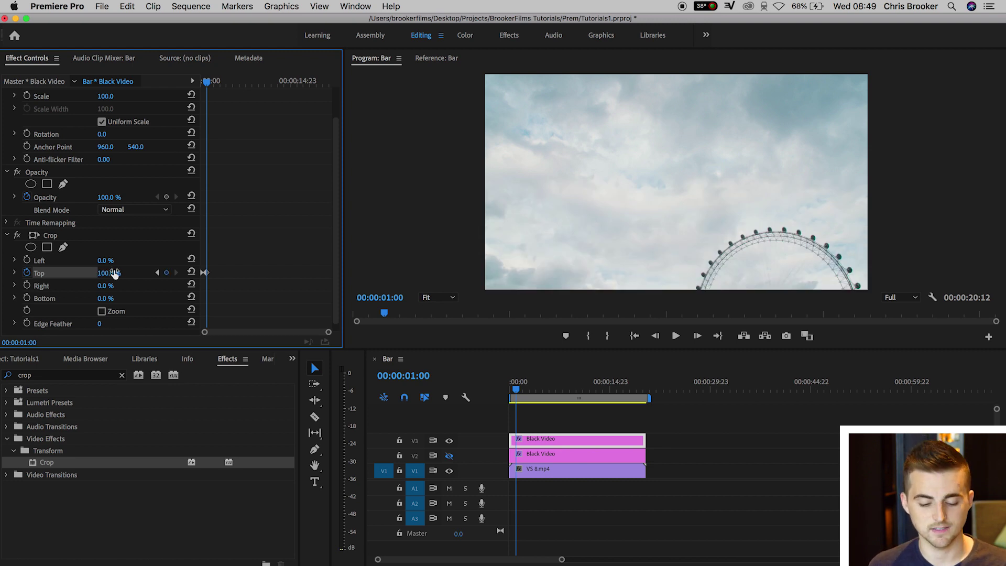
Step: Keyframe the V2 bar's Crop Bottom from 50% at 0:00 to 100% at 1 second, then preview
click(448, 455)
click(545, 455)
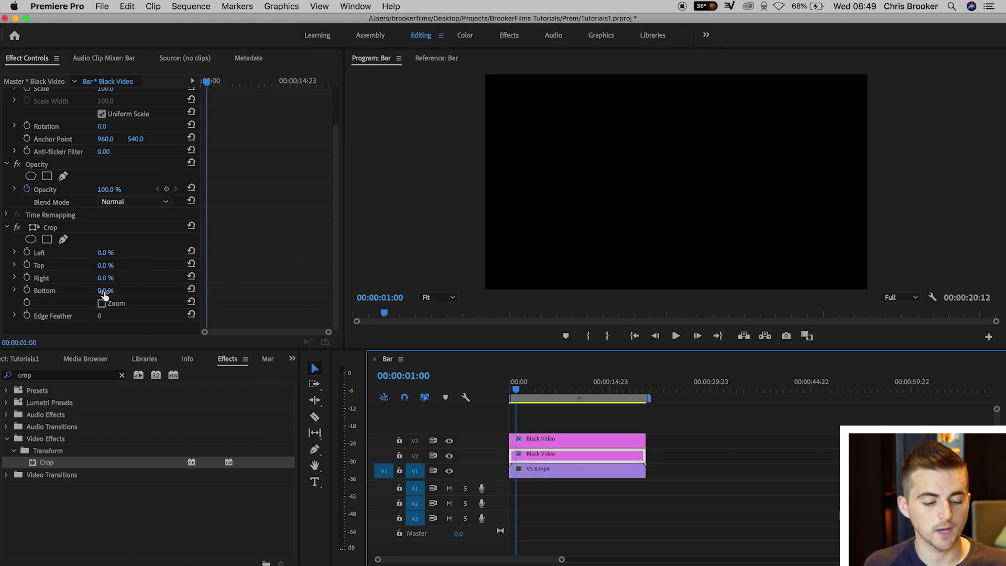
drag(104, 291, 157, 292)
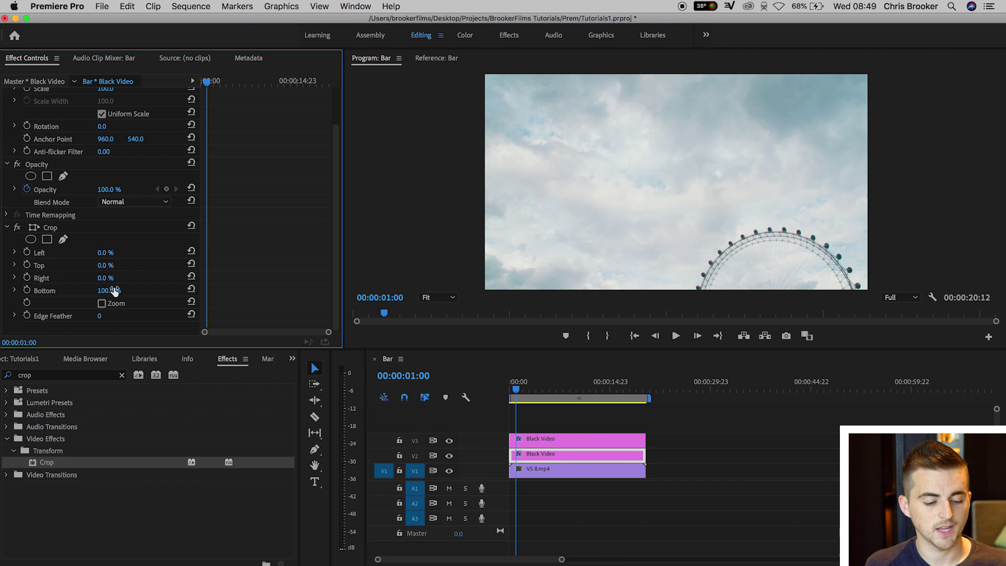
click(27, 290)
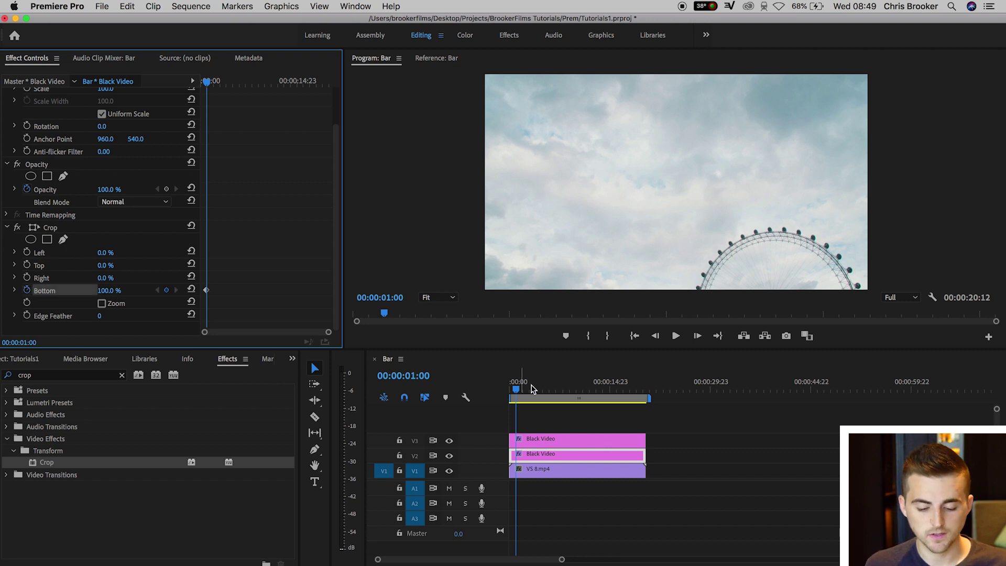
click(511, 388)
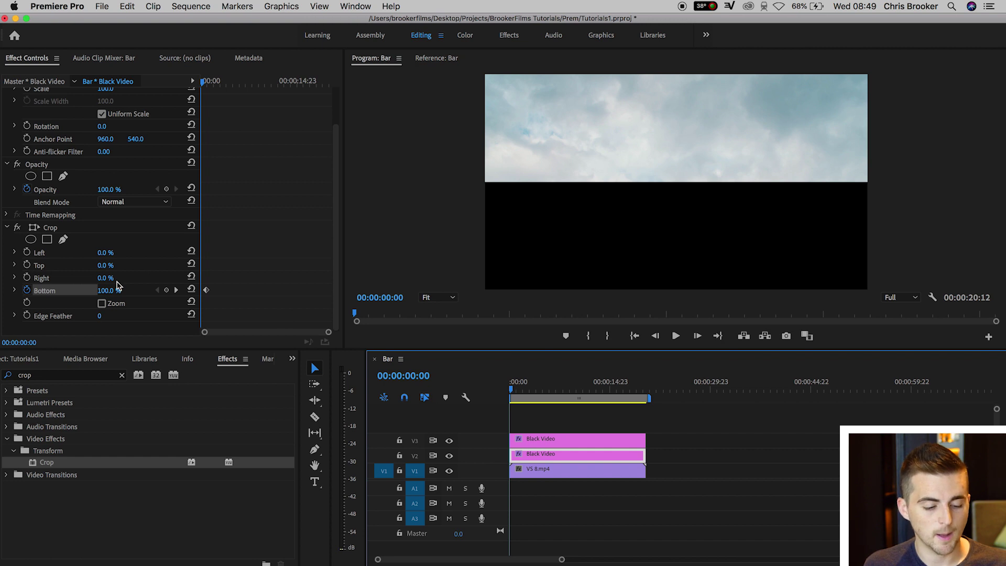
click(114, 288)
text(50)
key(Return)
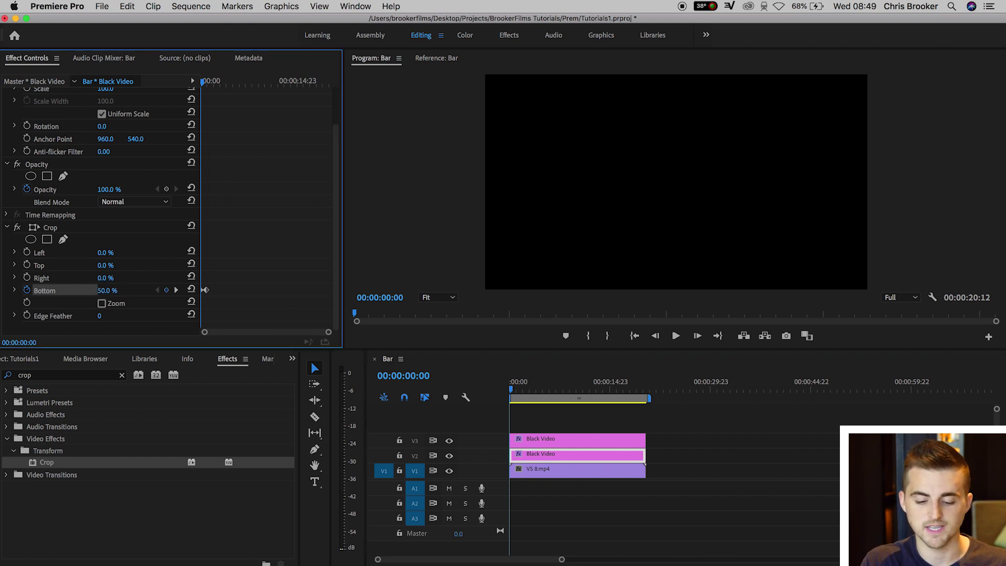
key(space)
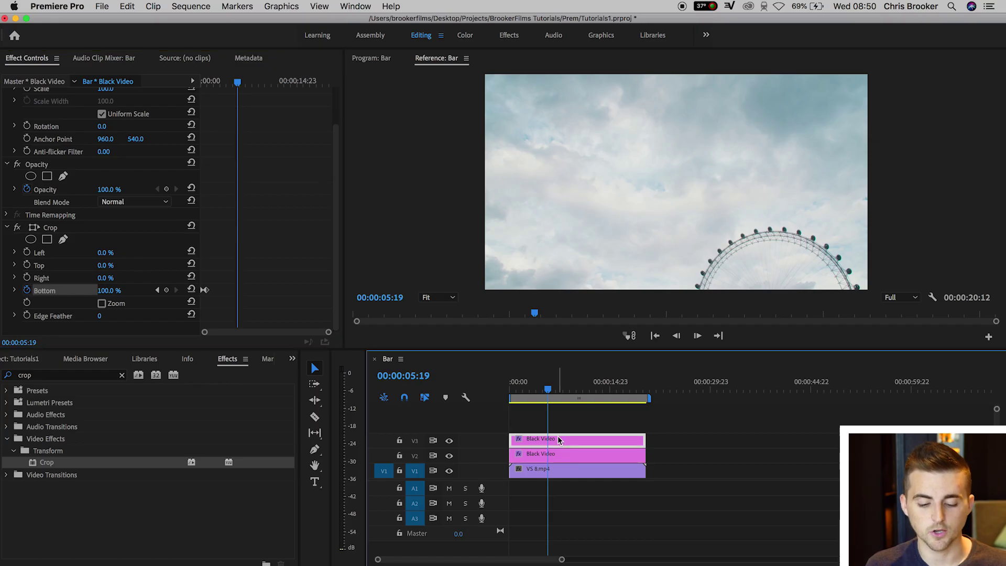
click(536, 387)
Step: Move the V3 bar's Crop Top end keyframe from 1 to 3 seconds
mouse_move(537, 388)
mouse_down()
mouse_move(519, 390)
mouse_move(531, 393)
mouse_up()
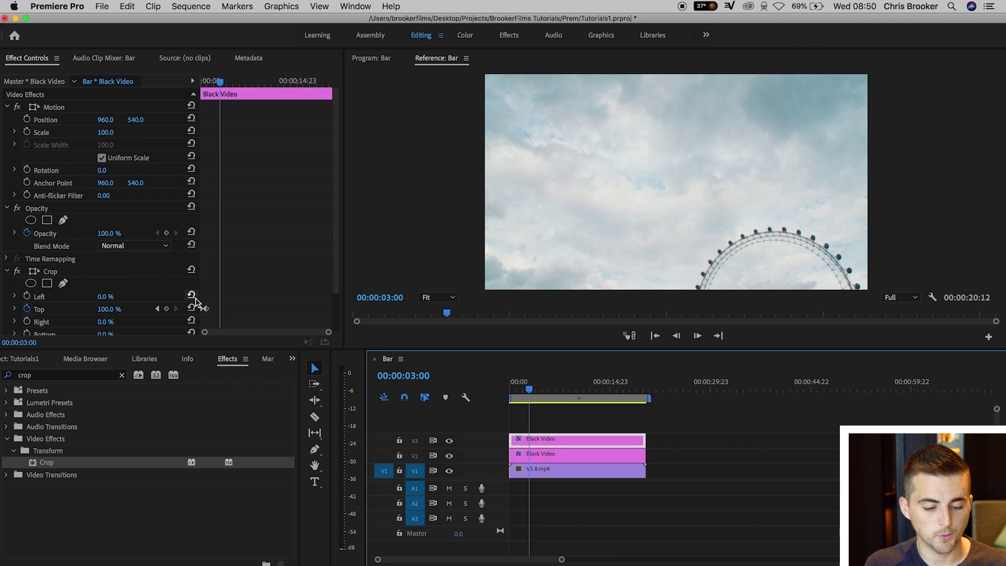
scroll(195, 300, down, 1)
key(=)
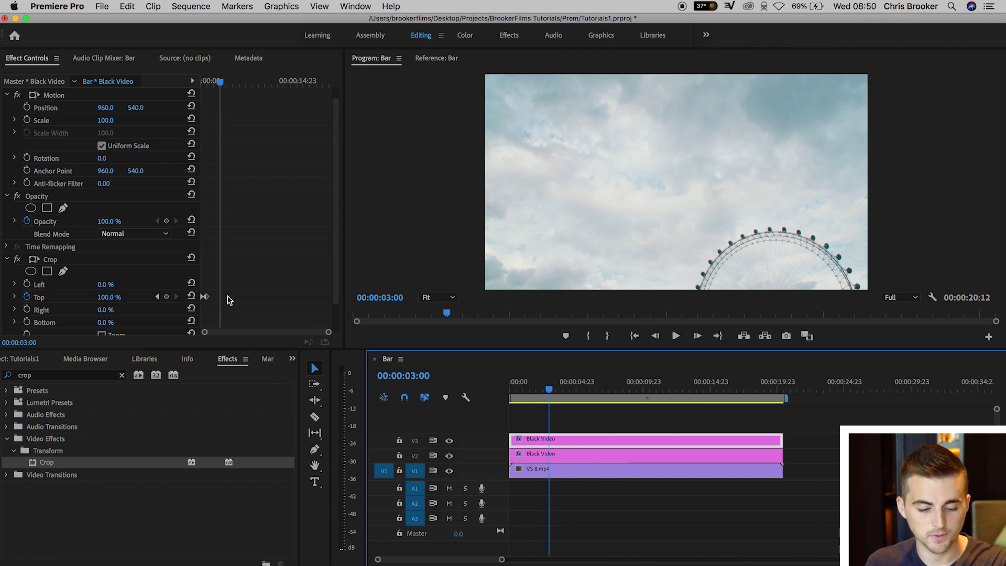
click(224, 295)
scroll(226, 294, up, 3)
scroll(216, 301, down, 1)
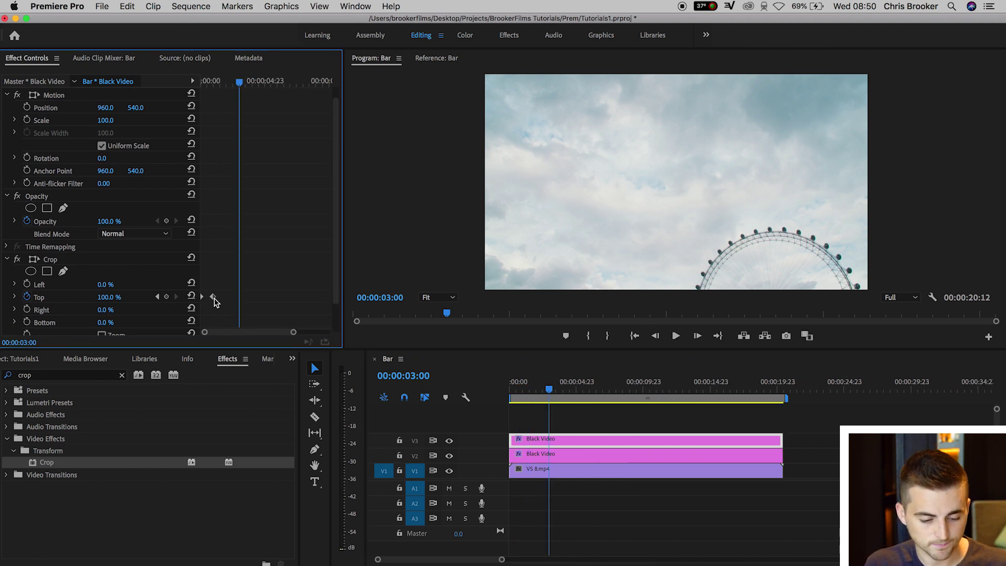
drag(214, 298, 240, 298)
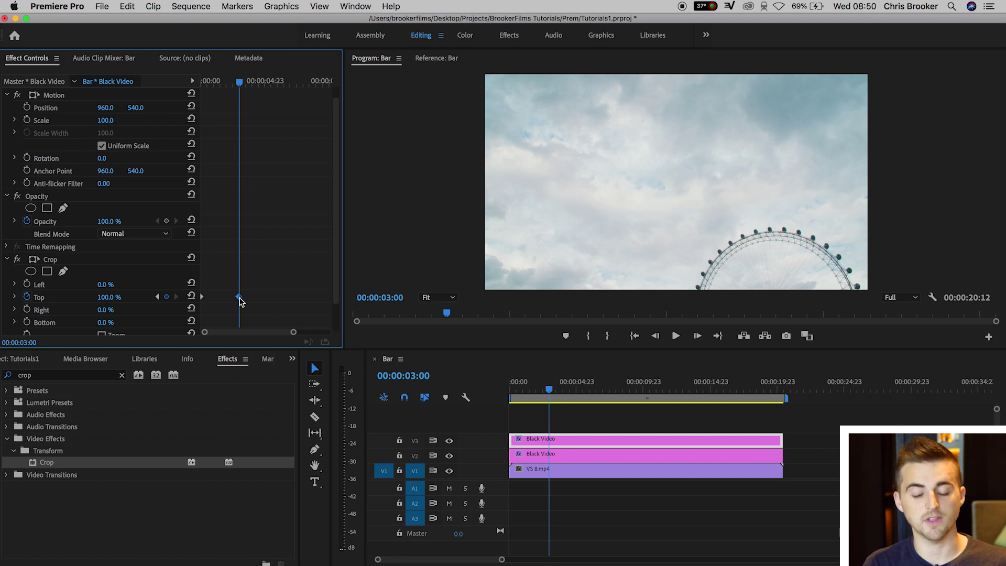
Step: Move the V2 bar's Crop Bottom end keyframe to 3 seconds and preview the slower opening
click(548, 453)
scroll(315, 288, down, 3)
key(=)
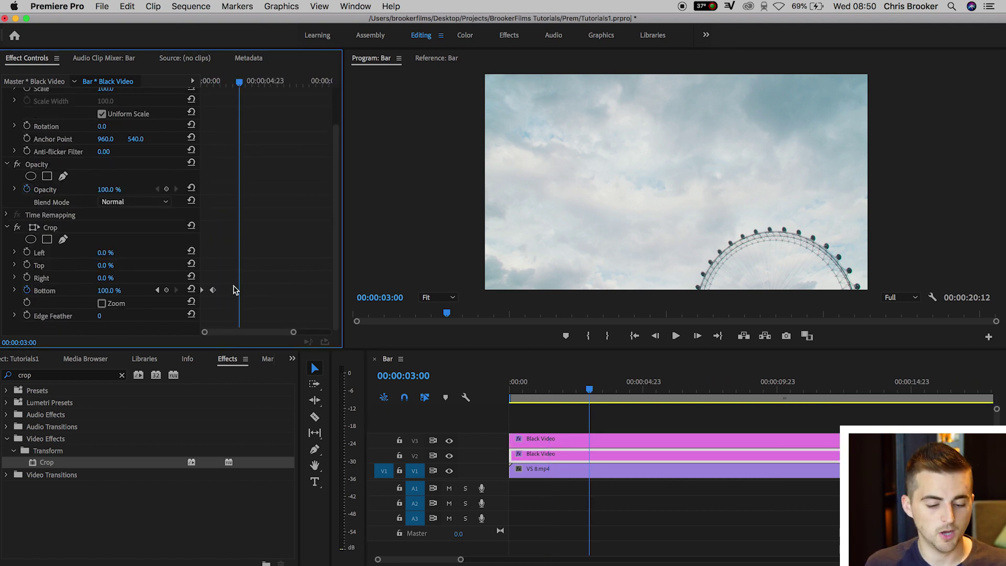
drag(214, 294, 239, 294)
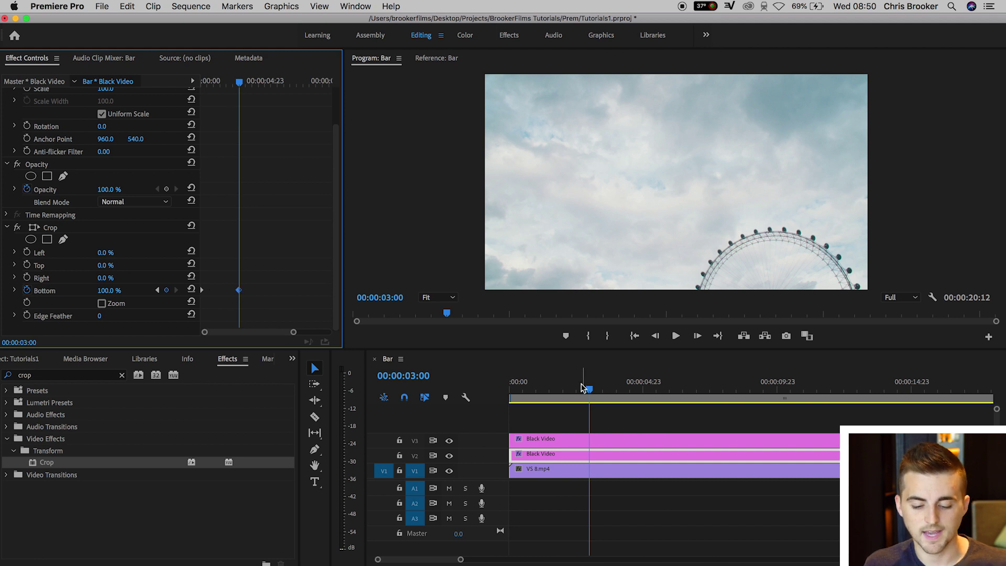
drag(583, 387, 559, 386)
key(space)
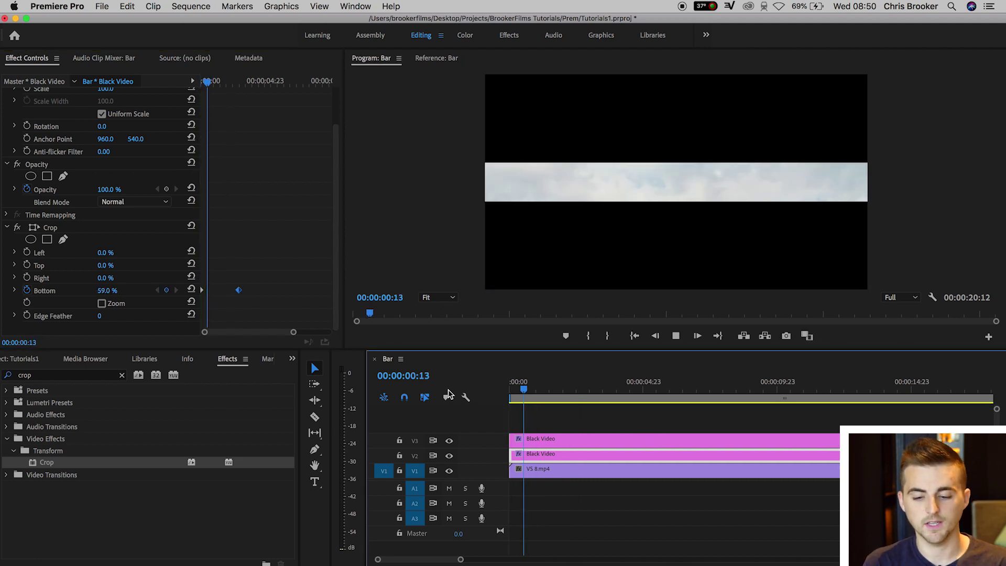